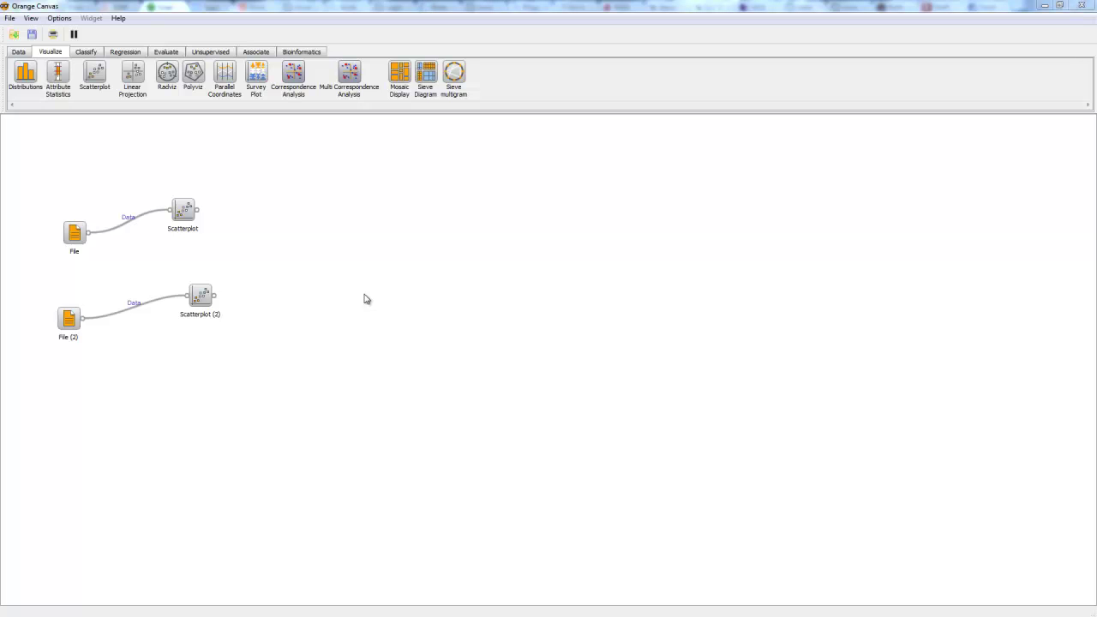
Confirm the first File widget loads iris.tab with 150 examples, then close it and deselect.
double_click(67, 230)
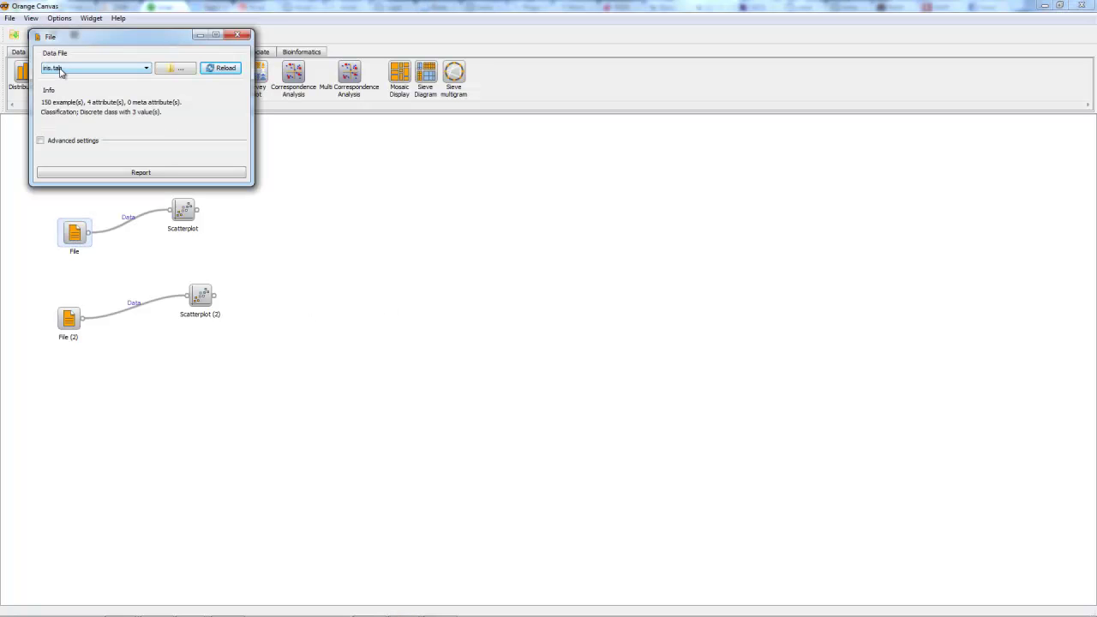
click(237, 35)
click(358, 276)
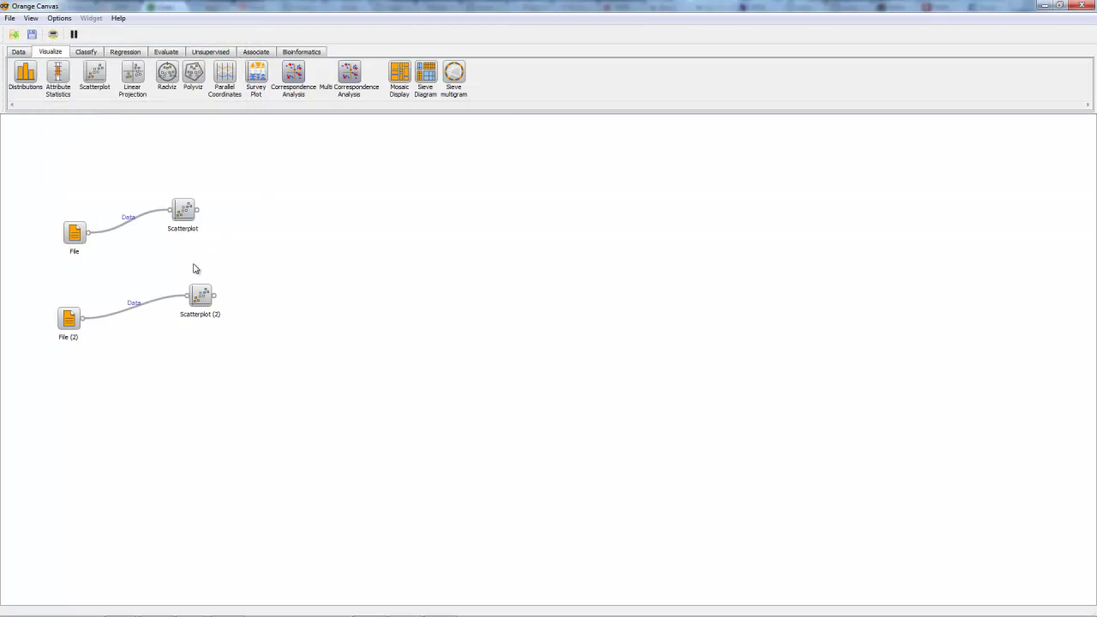
double_click(183, 211)
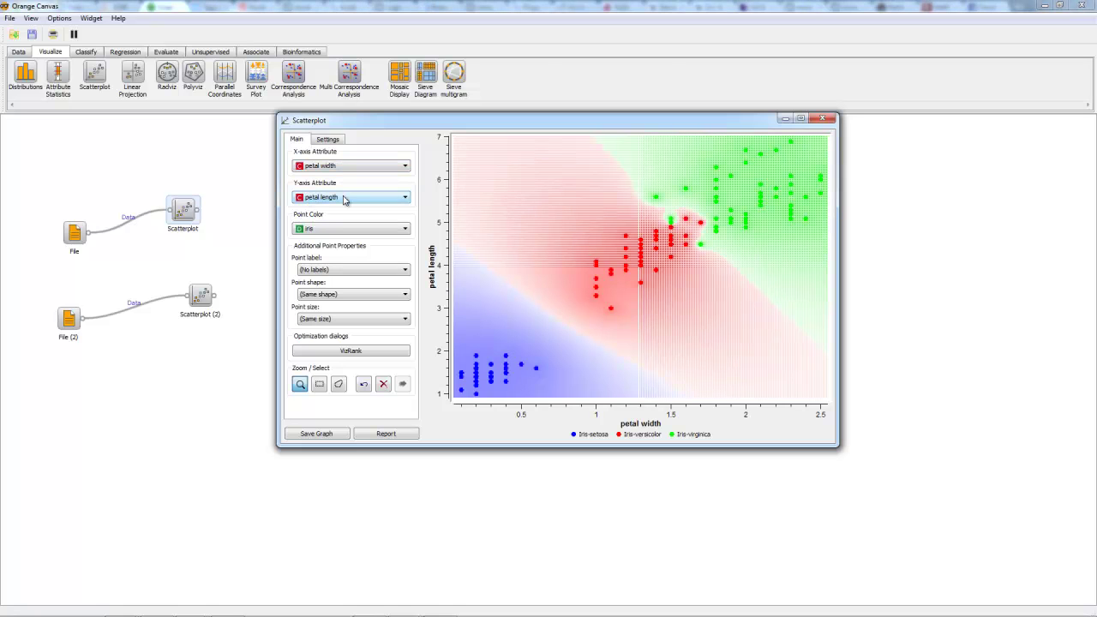
click(315, 234)
click(318, 247)
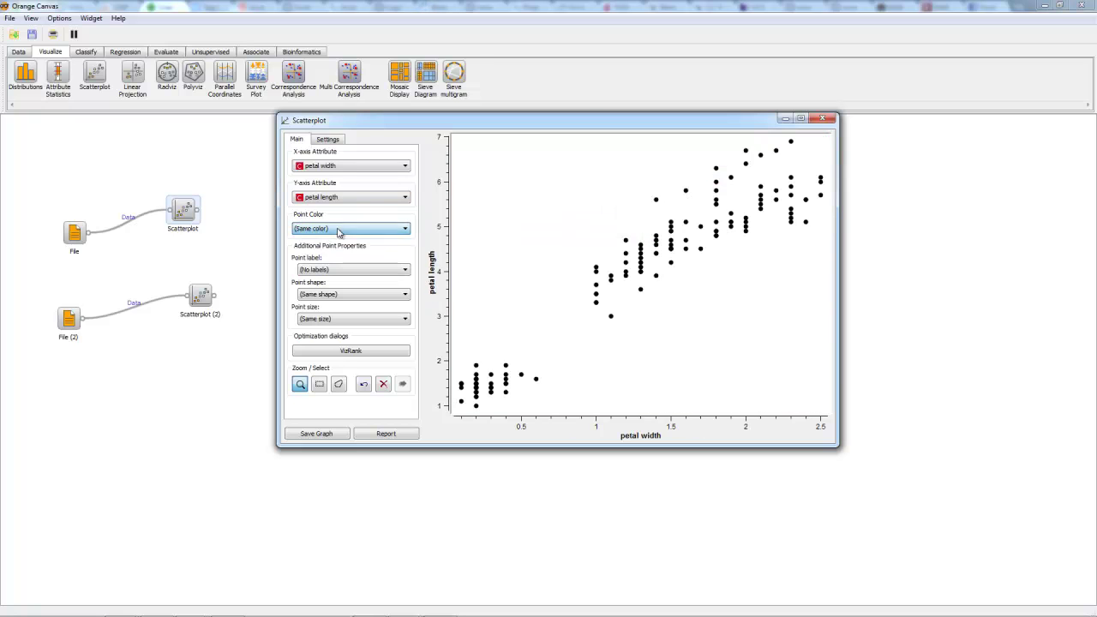
click(347, 228)
click(343, 254)
click(349, 230)
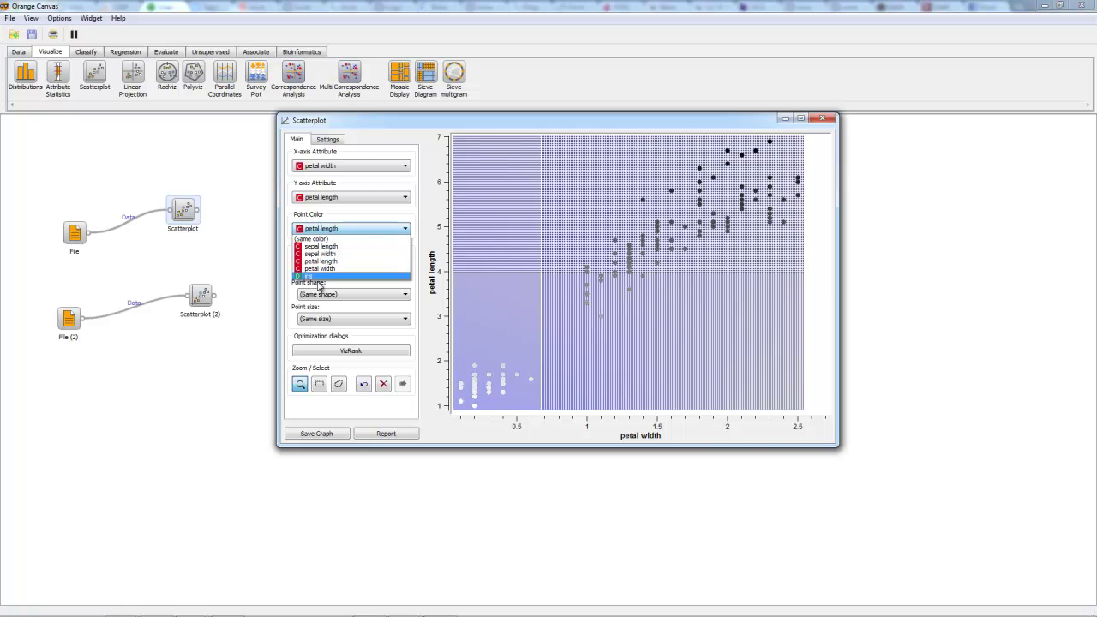
click(325, 285)
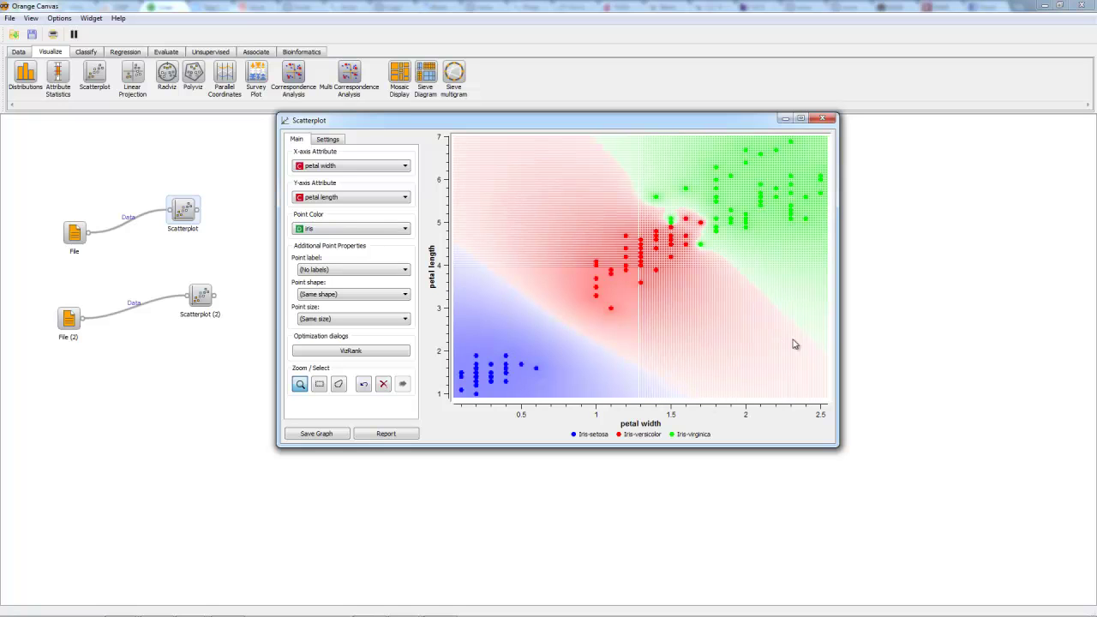
mouse_move(496, 366)
click(337, 143)
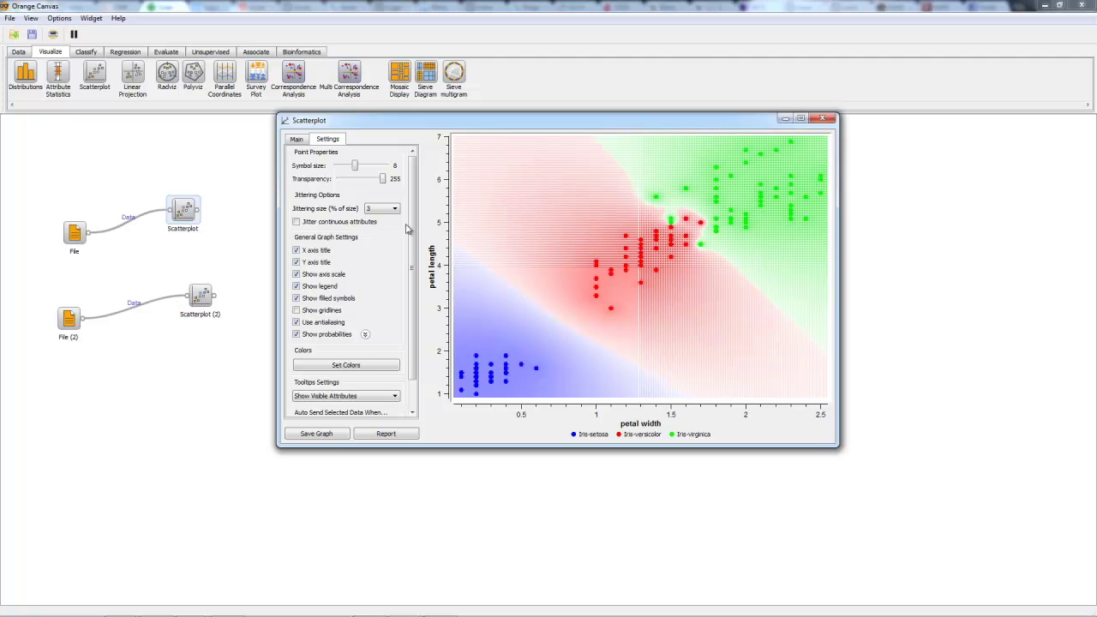
scroll(413, 225, down, 2)
scroll(417, 215, up, 2)
scroll(418, 295, down, 2)
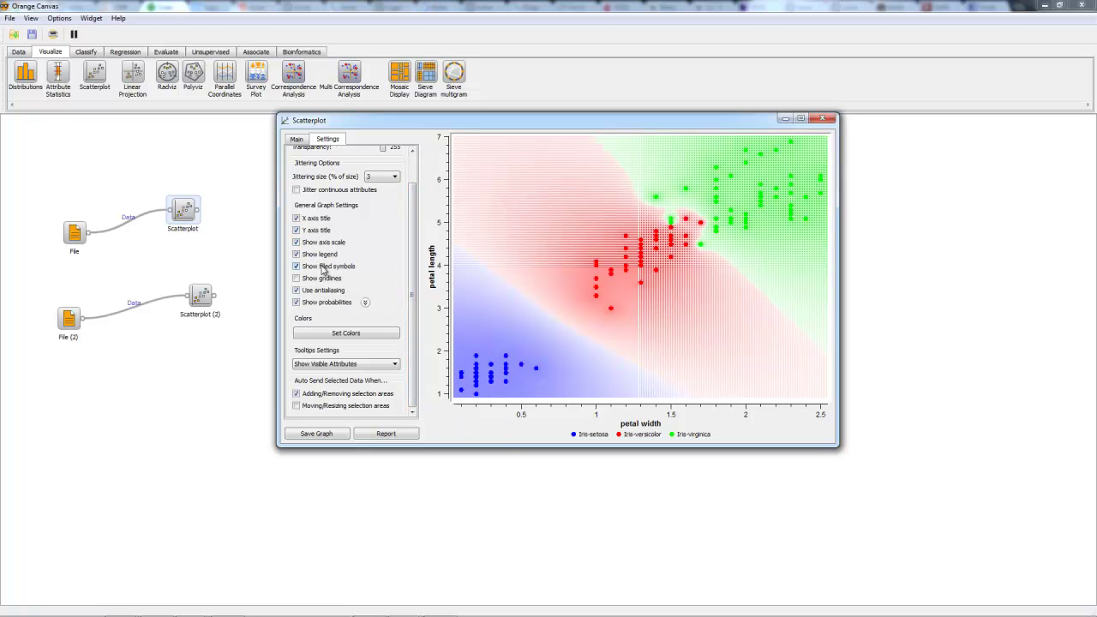
click(296, 279)
click(296, 278)
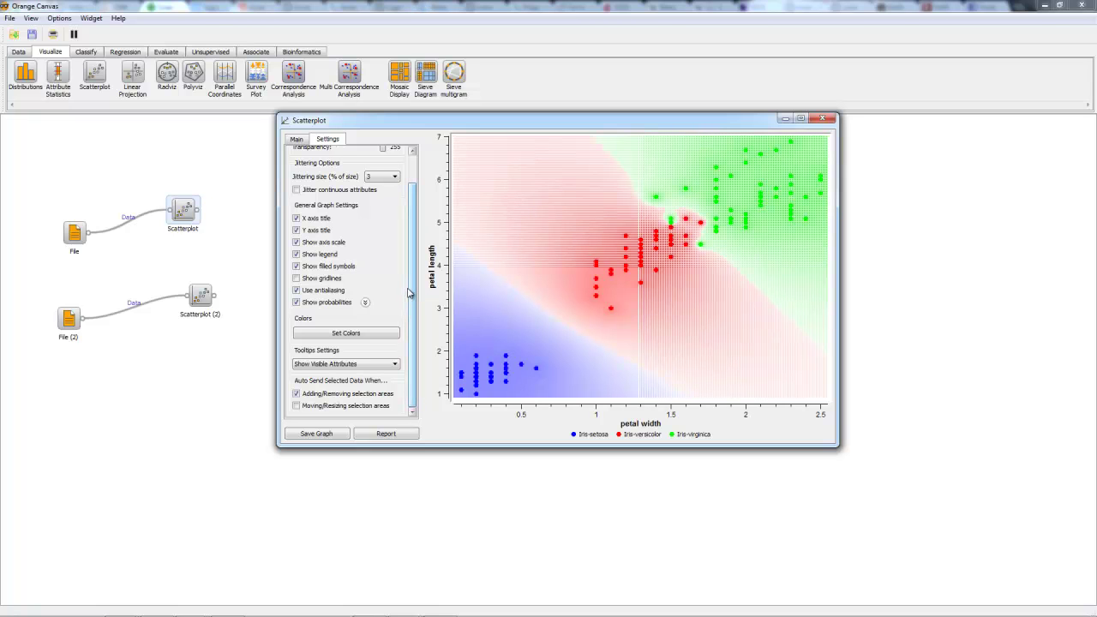
click(365, 302)
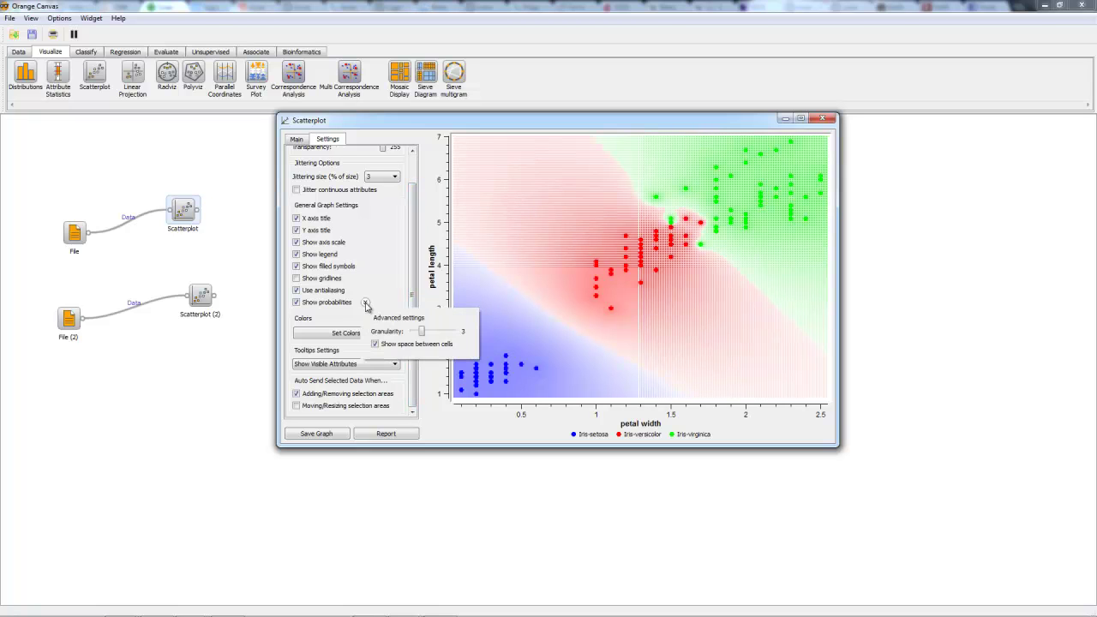
click(297, 305)
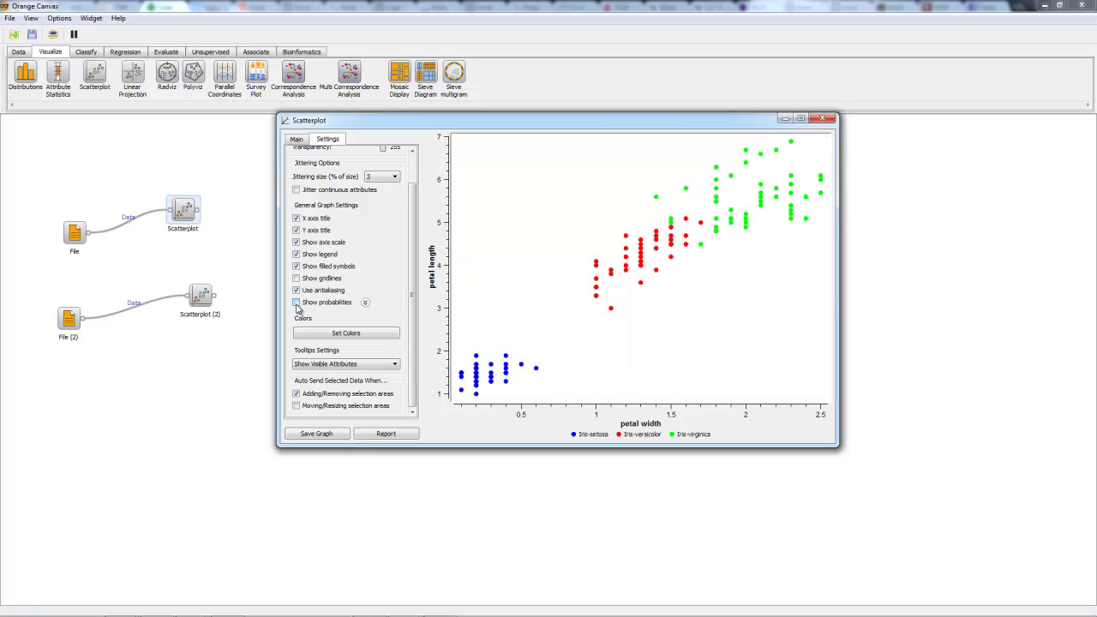
click(296, 304)
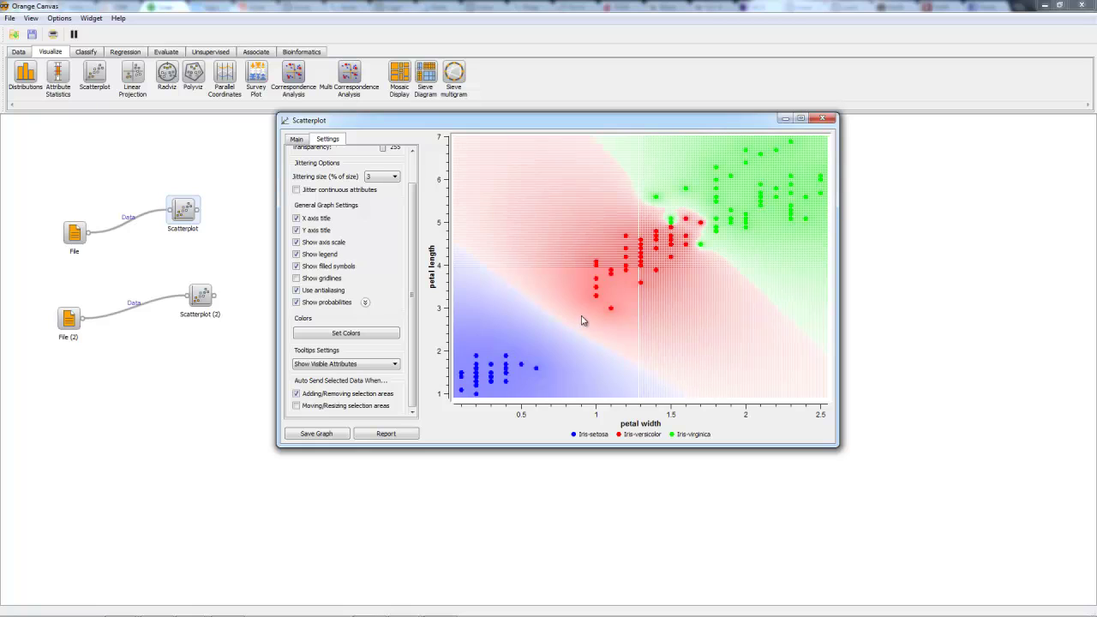
scroll(412, 151, up, 2)
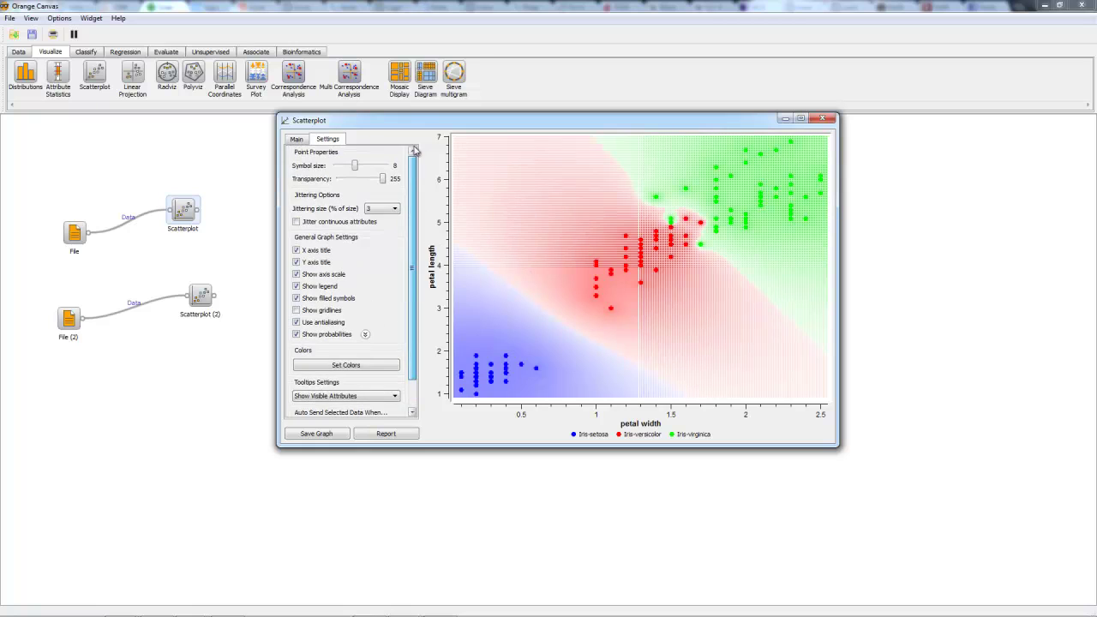
Return to the scatterplot's Main settings and move its window lower and left.
click(301, 139)
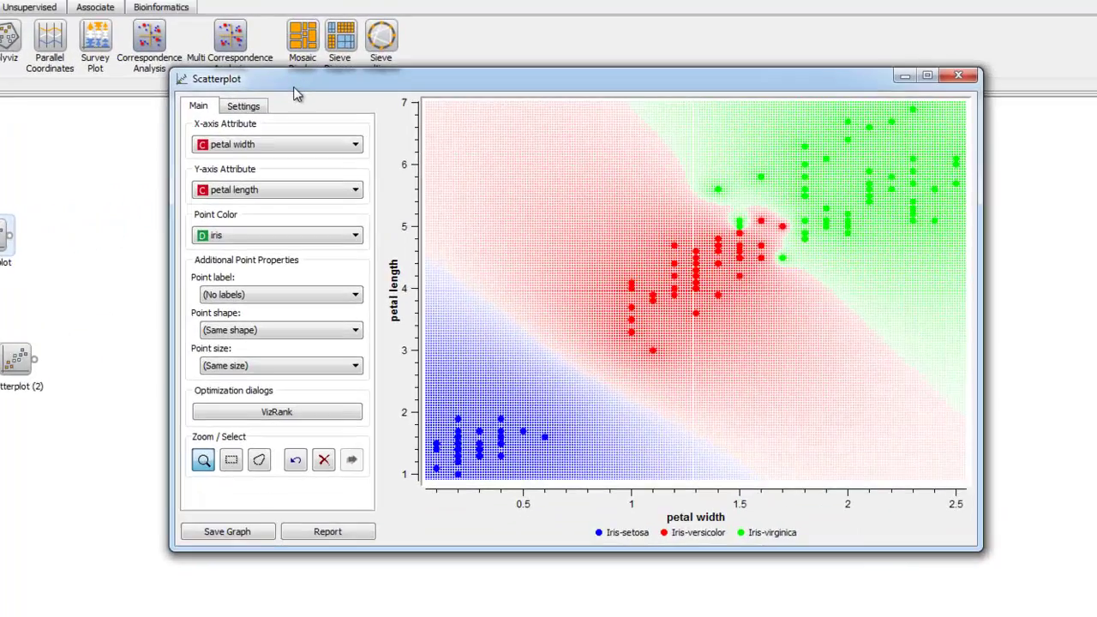
click(337, 142)
click(177, 101)
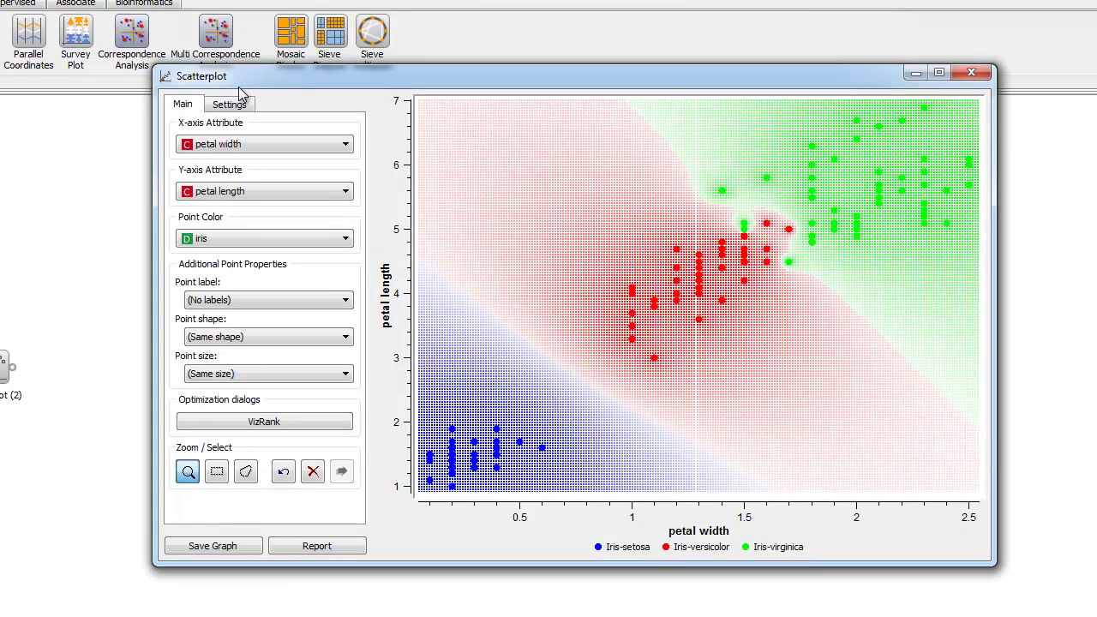
drag(269, 65, 174, 150)
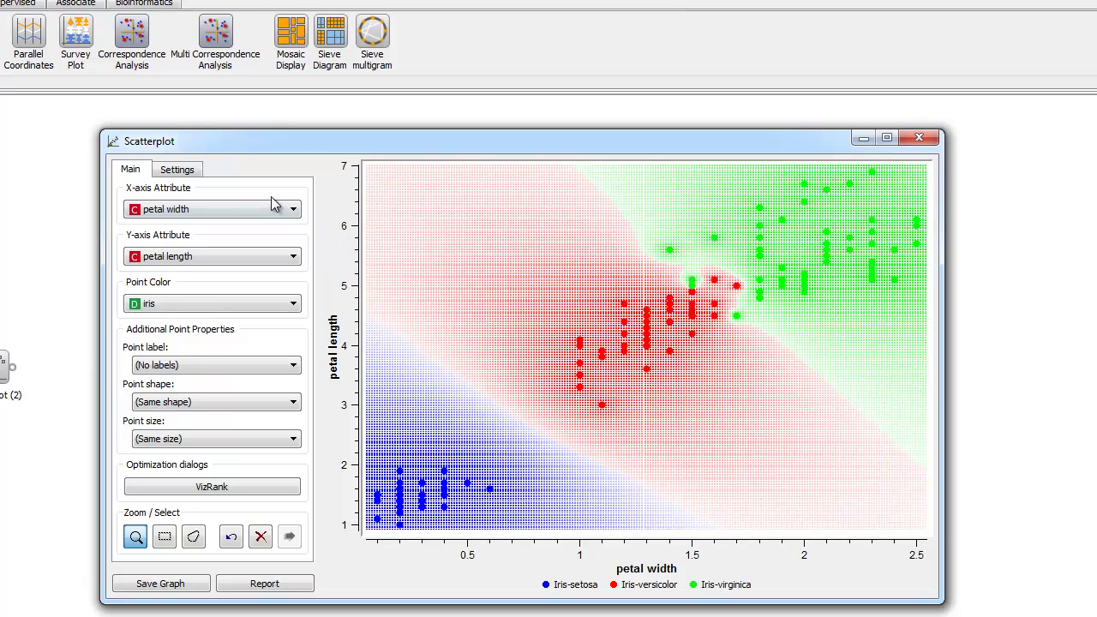
Try sepal width and sepal length on the y-axis, then settle on petal length.
click(199, 256)
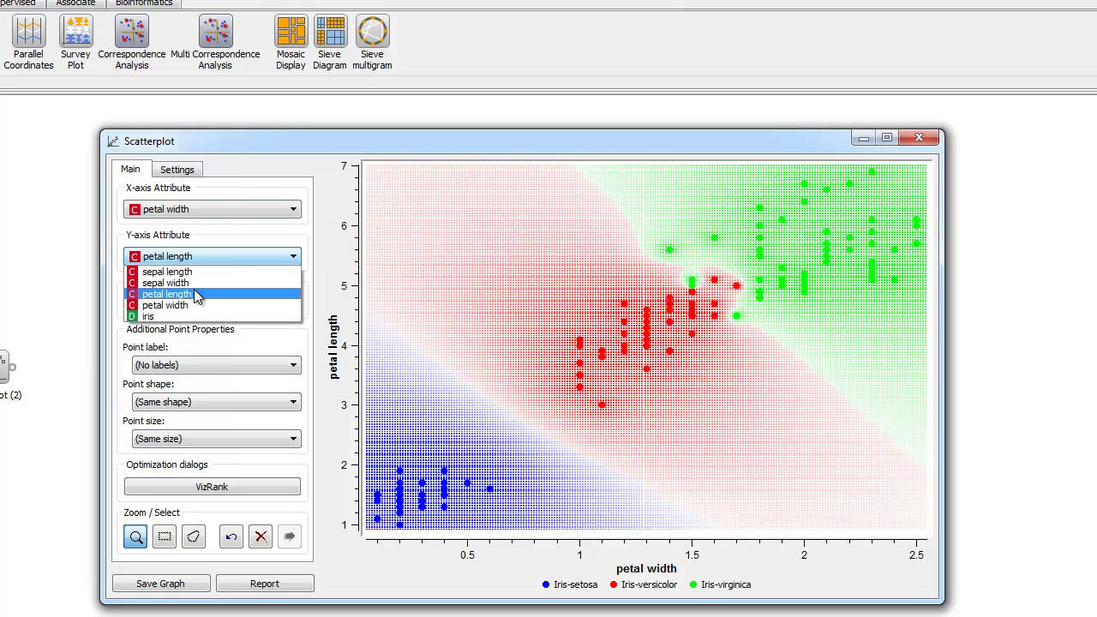
click(200, 289)
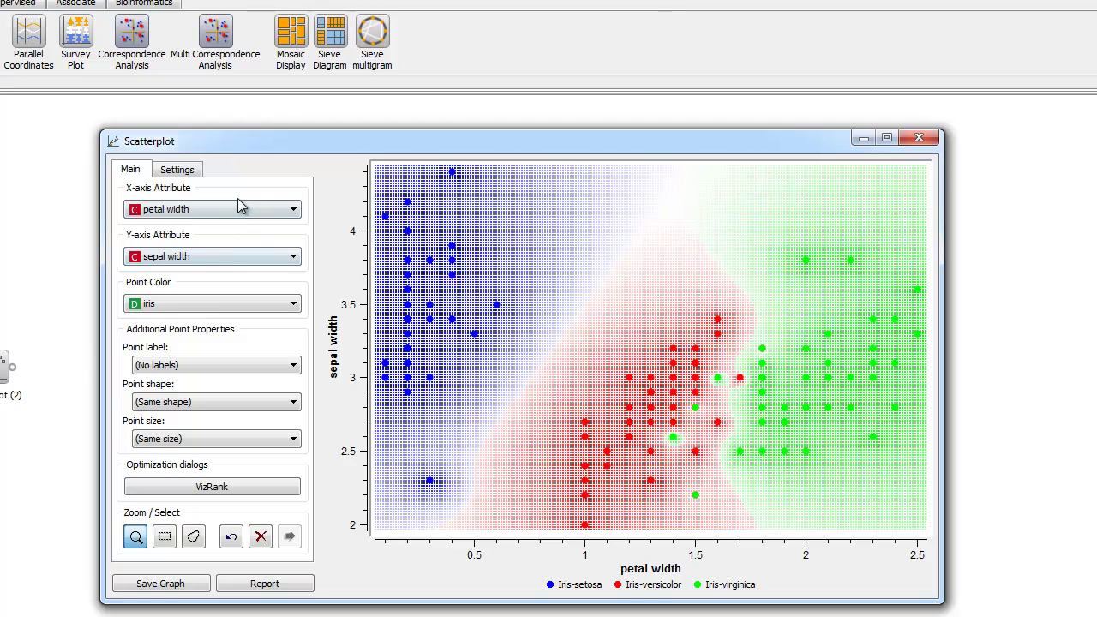
click(229, 257)
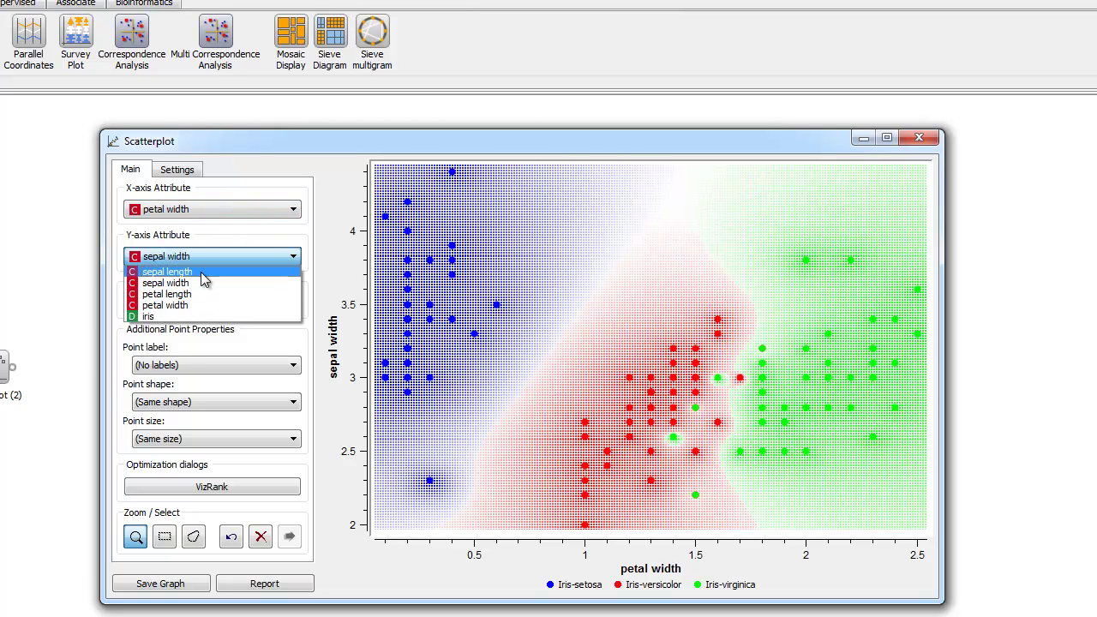
click(204, 272)
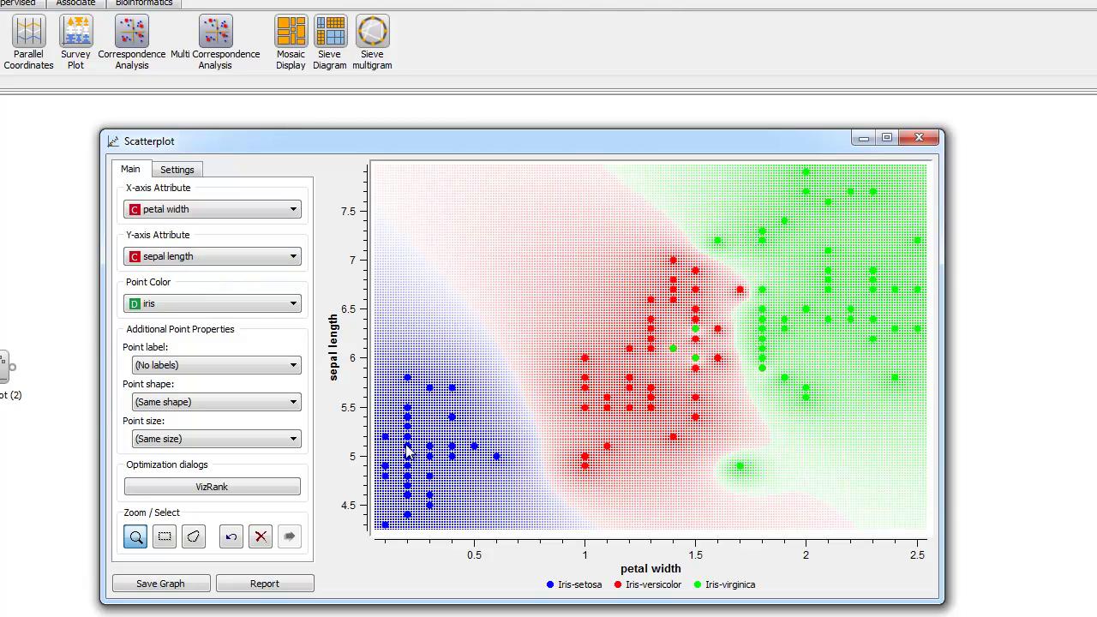
mouse_move(747, 324)
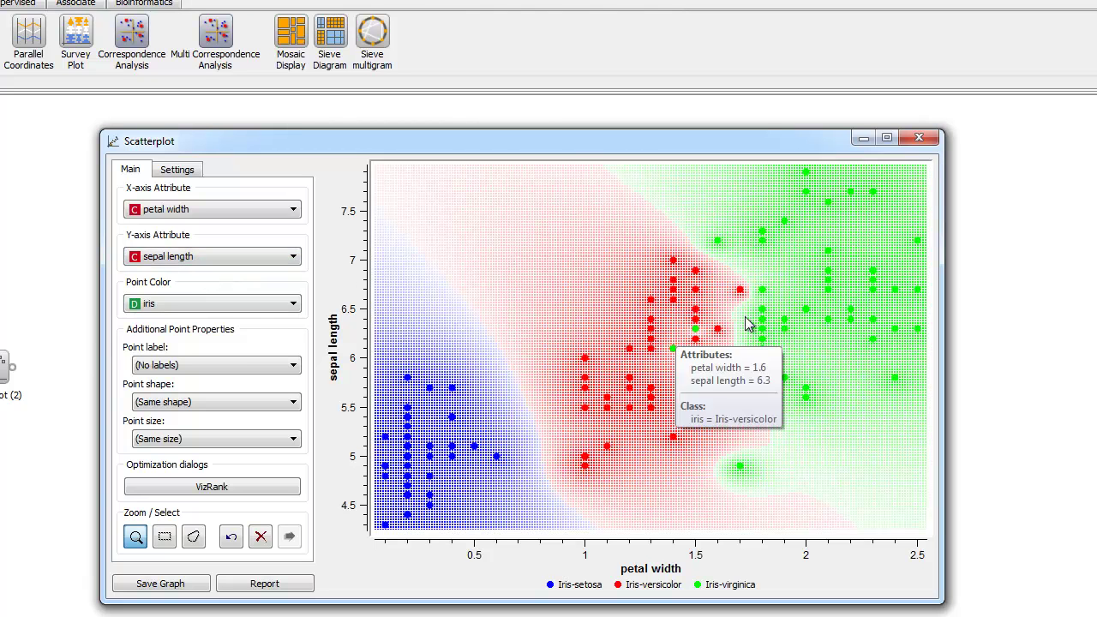
click(190, 256)
click(174, 294)
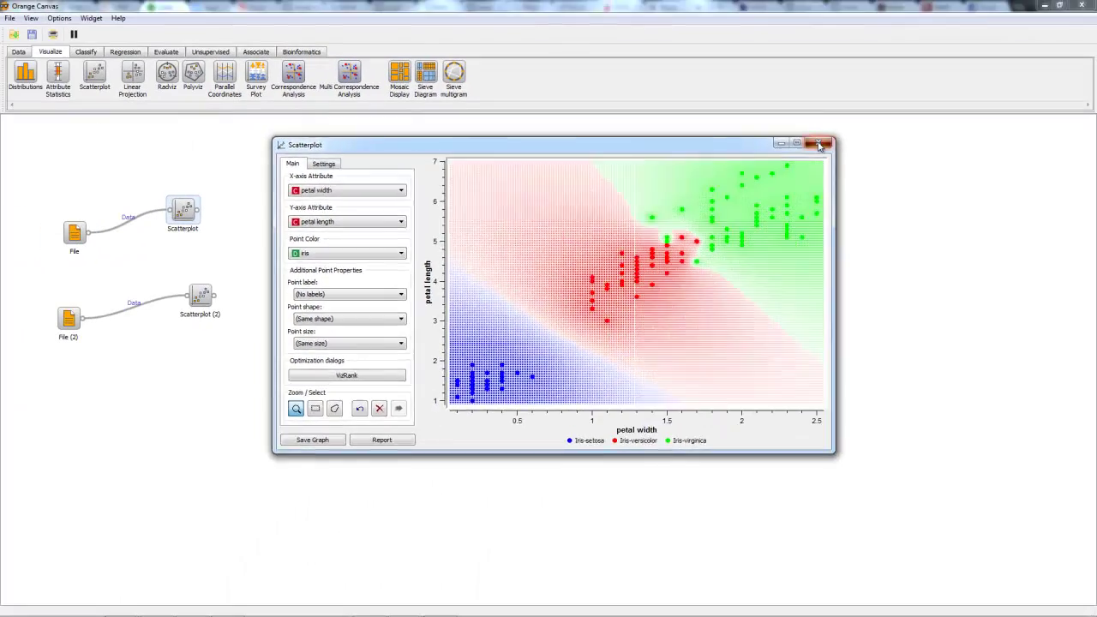
Close the iris scatterplot and open Scatterplot (2) showing status against age.
click(818, 145)
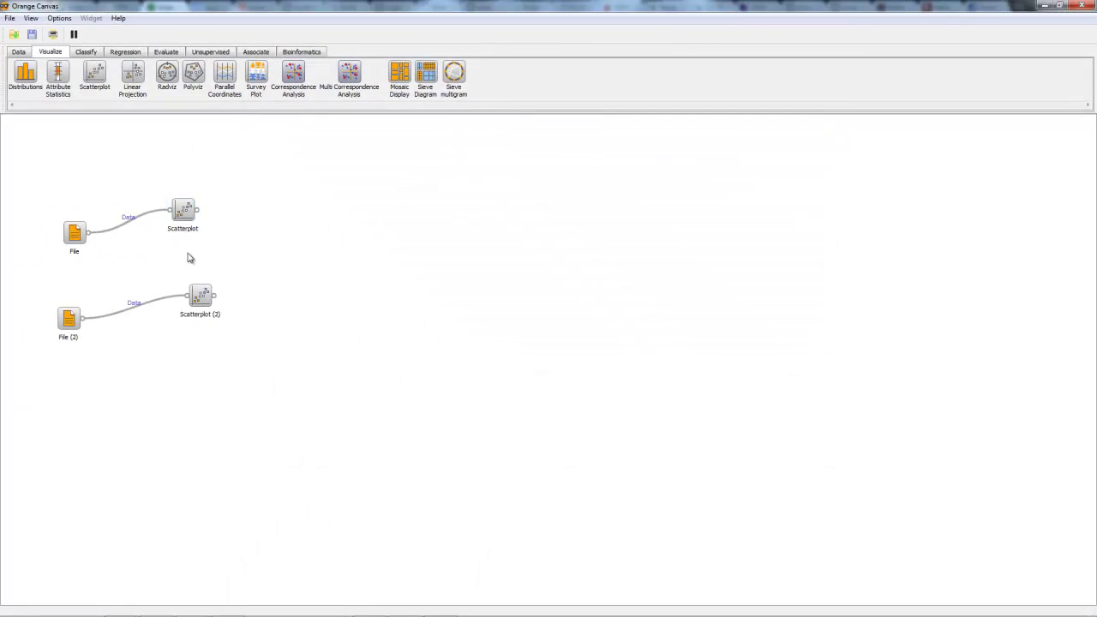
click(68, 323)
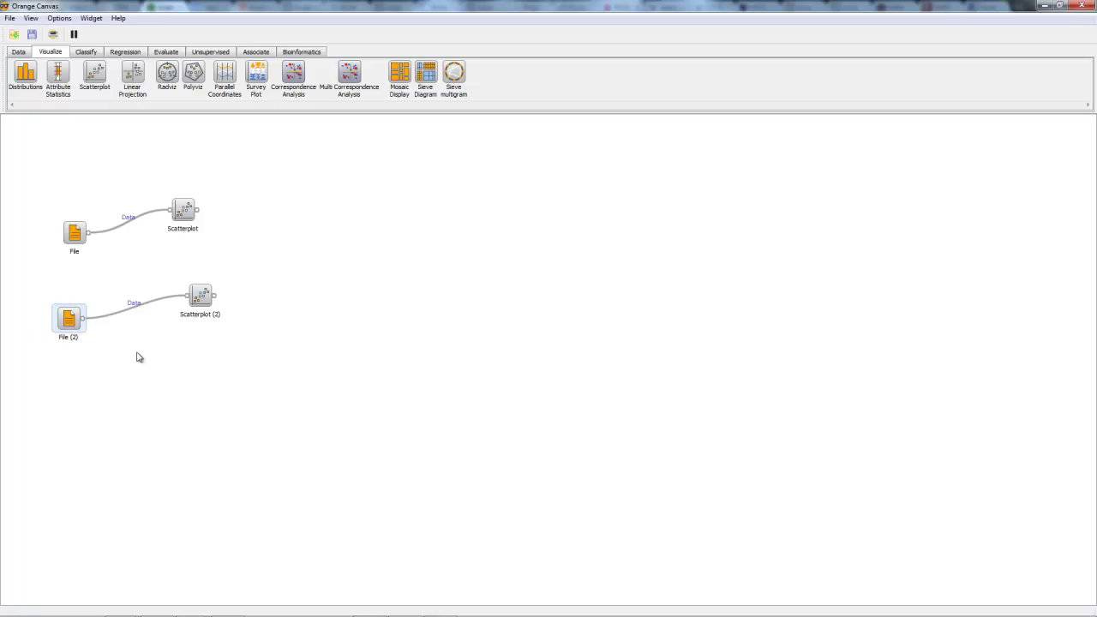
double_click(200, 296)
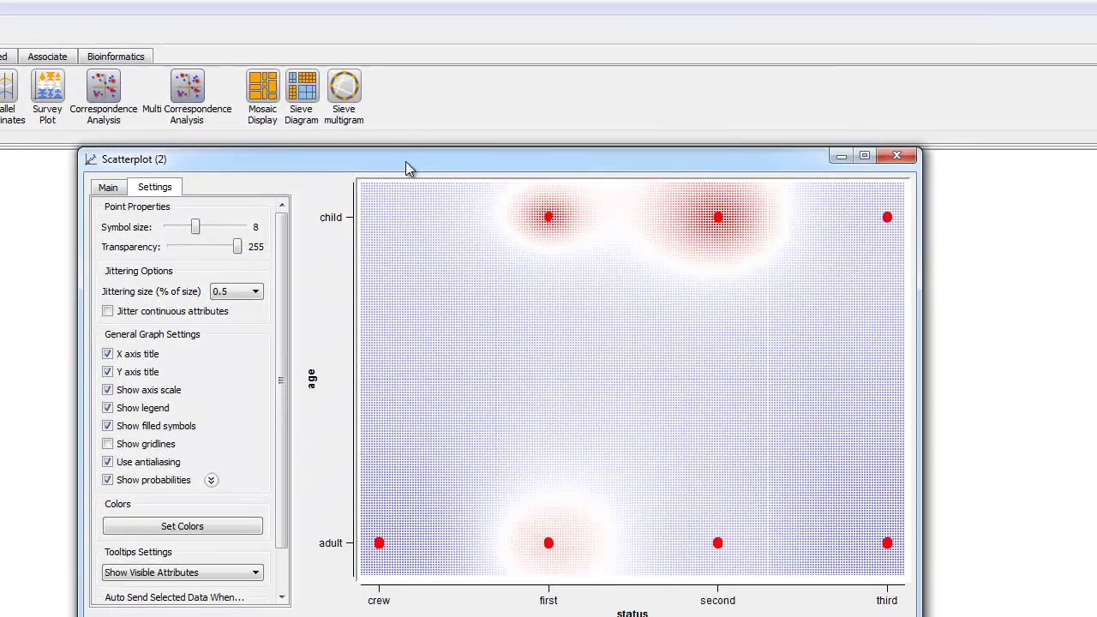
Reposition the Scatterplot (2) window and raise the jittering size to 3, then 5.
drag(497, 122, 525, 32)
drag(452, 27, 457, 78)
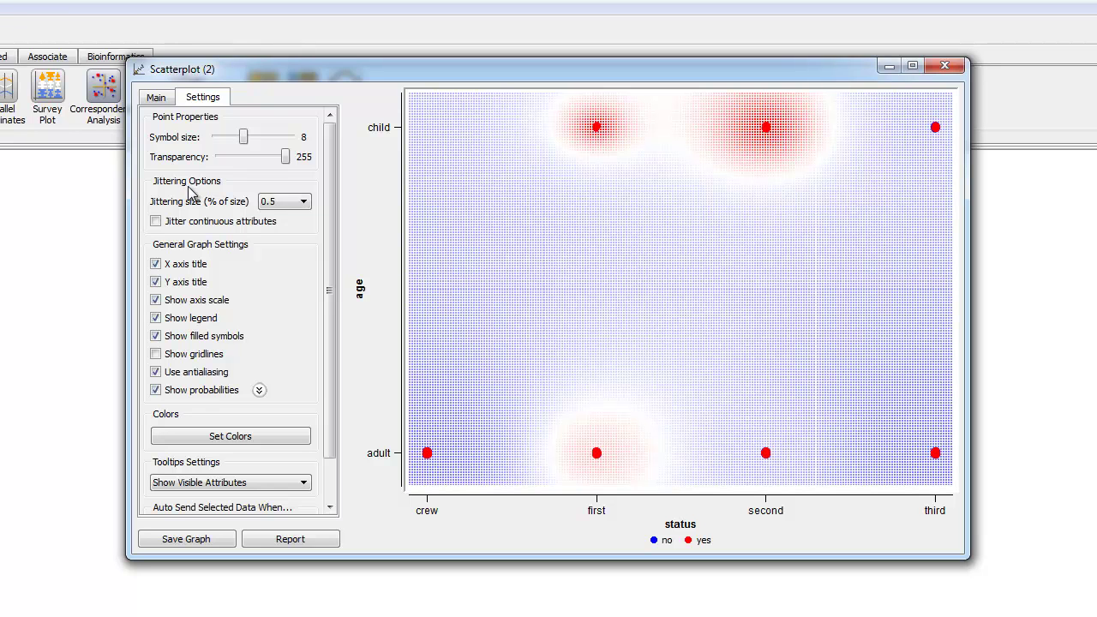
click(286, 205)
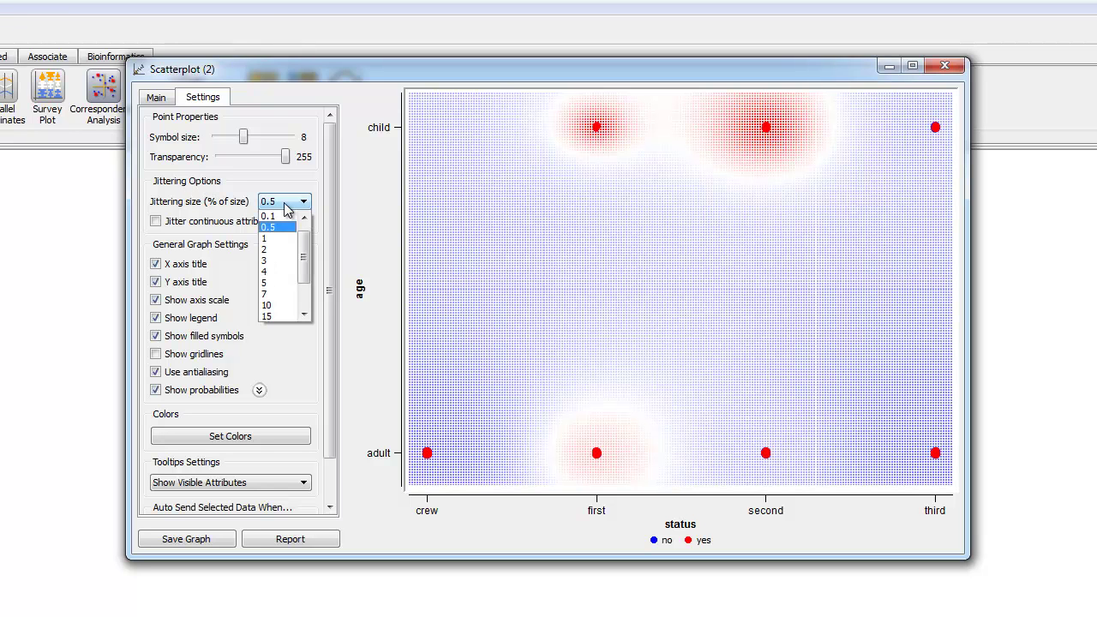
click(272, 262)
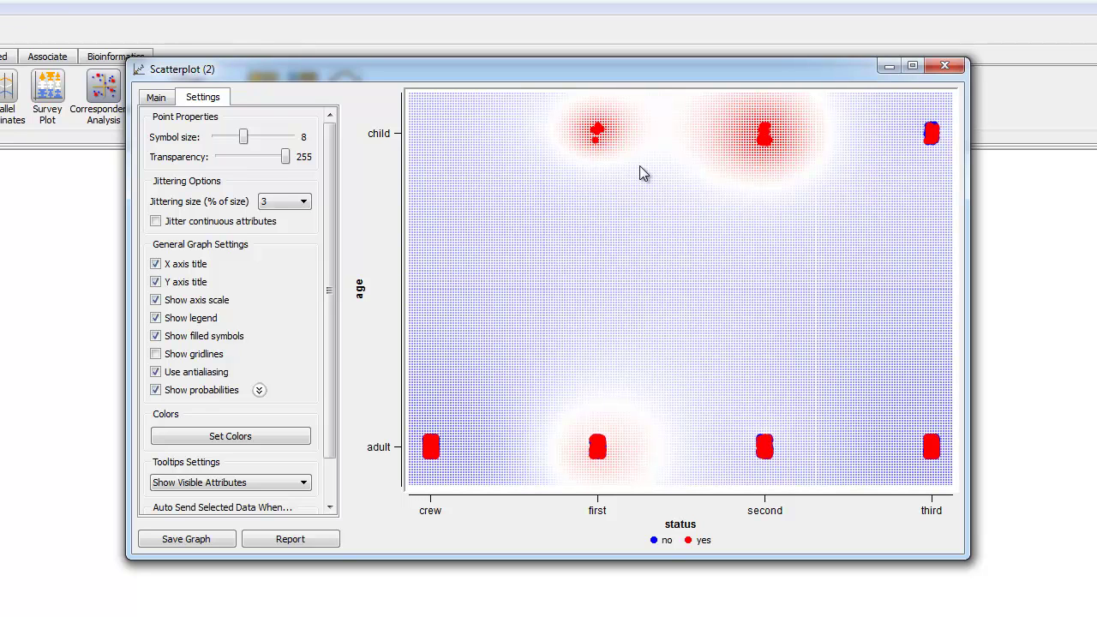
click(284, 206)
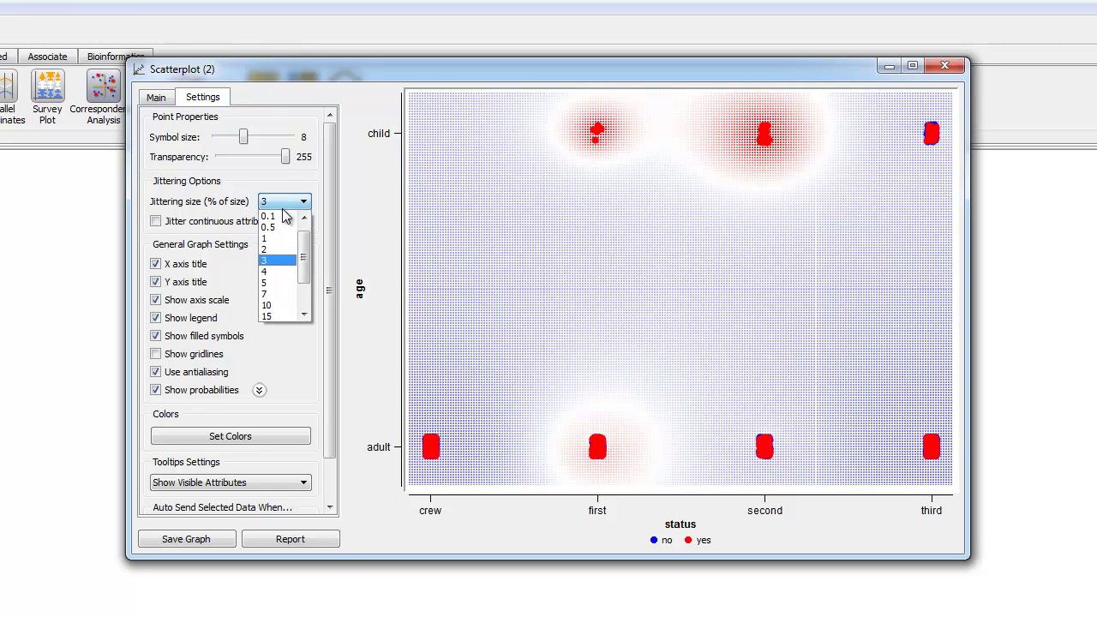
click(283, 283)
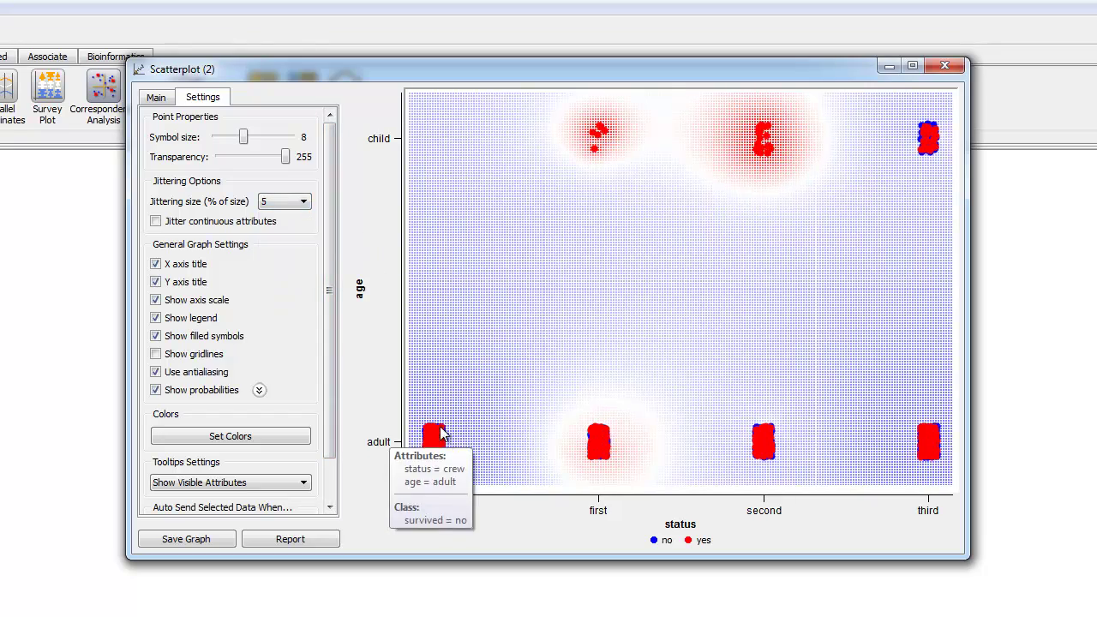
Increase the jittering size further to 15 and finally 40.
scroll(439, 437, up, 5)
scroll(438, 446, up, 2)
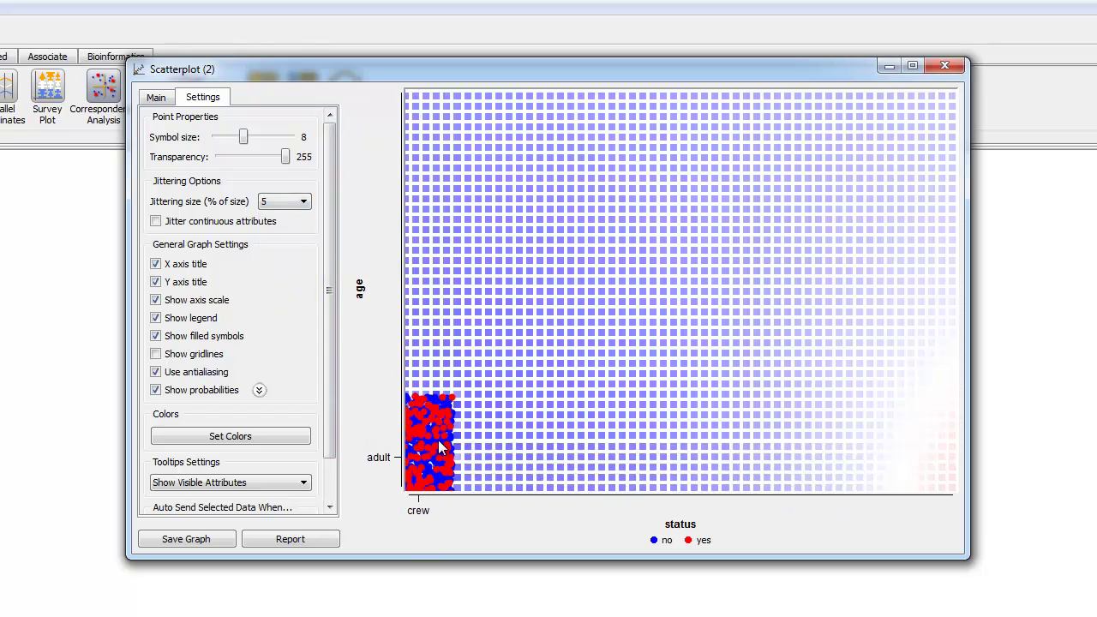
scroll(438, 445, down, 4)
scroll(438, 440, up, 5)
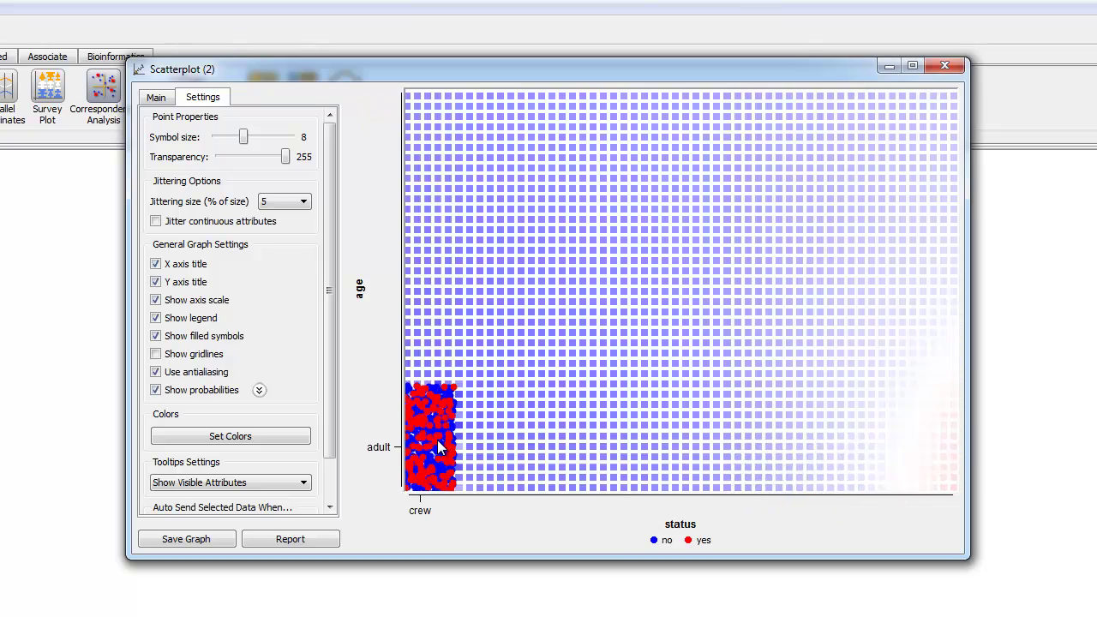
click(297, 202)
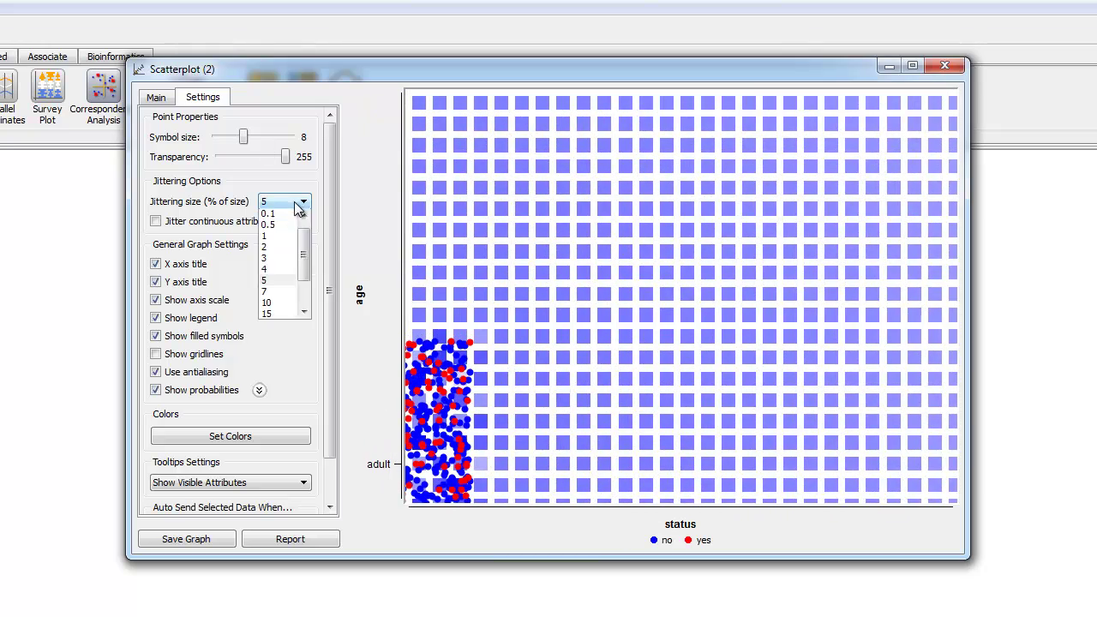
click(279, 315)
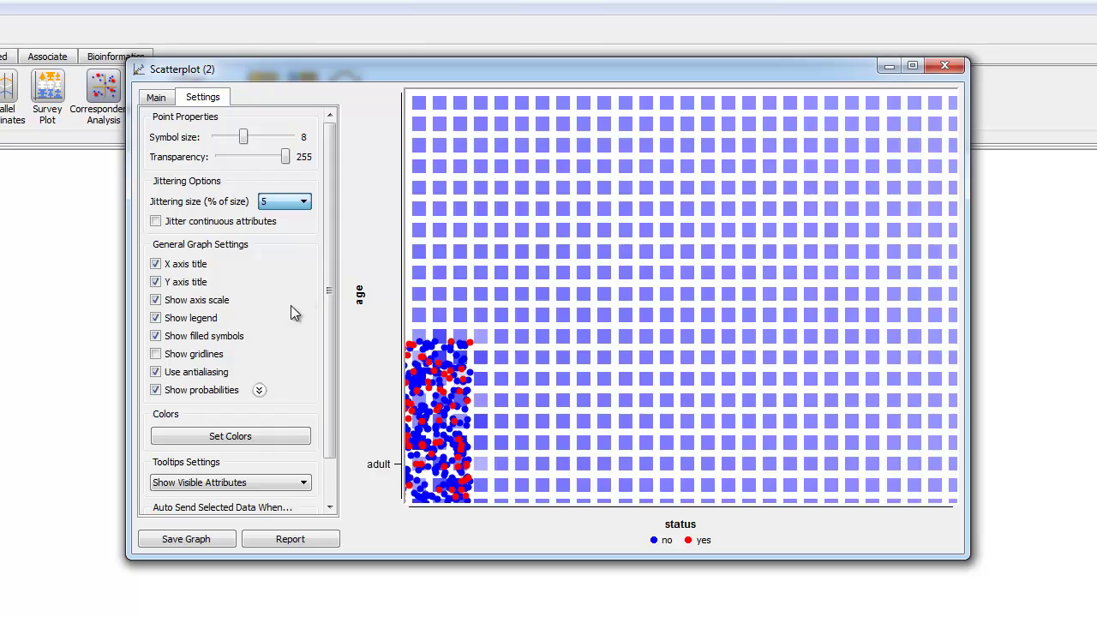
scroll(454, 431, up, 2)
scroll(454, 432, up, 5)
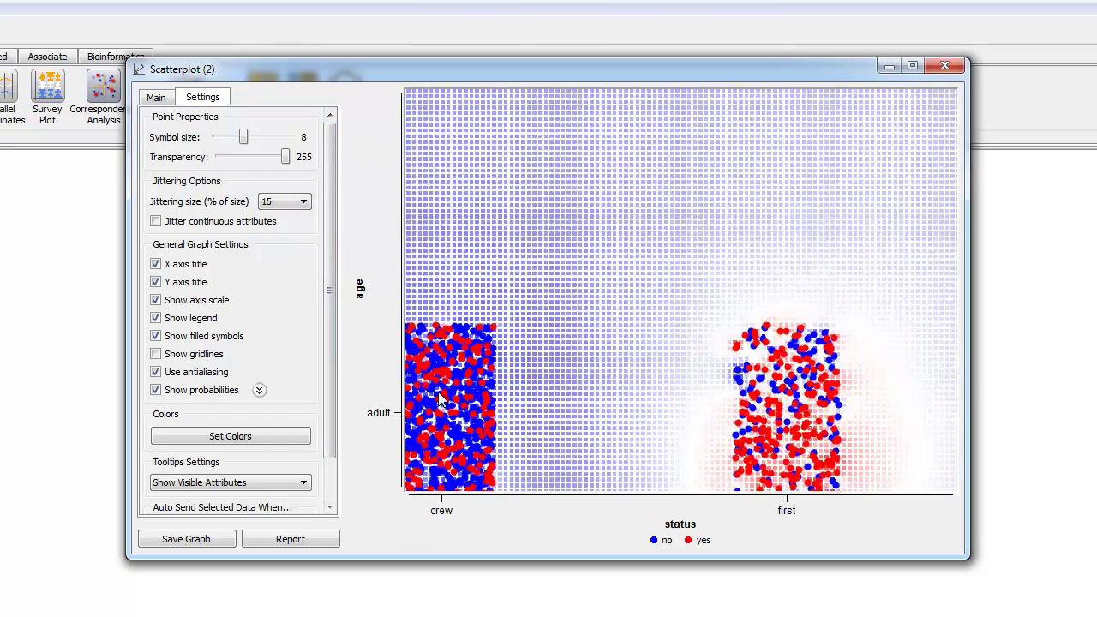
click(308, 202)
scroll(274, 274, down, 1)
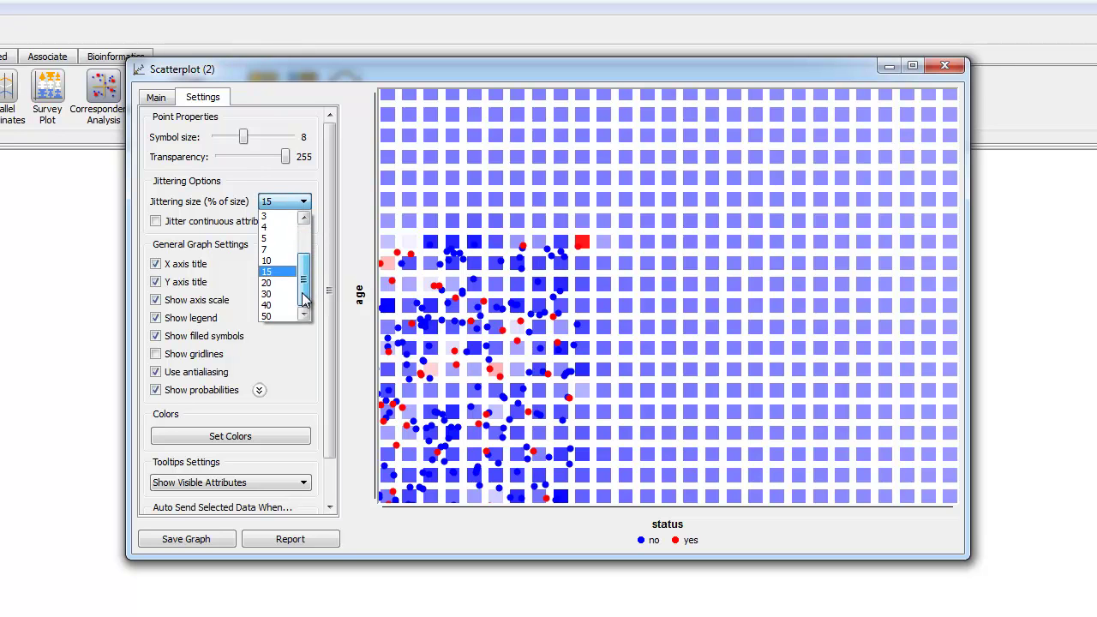
click(269, 305)
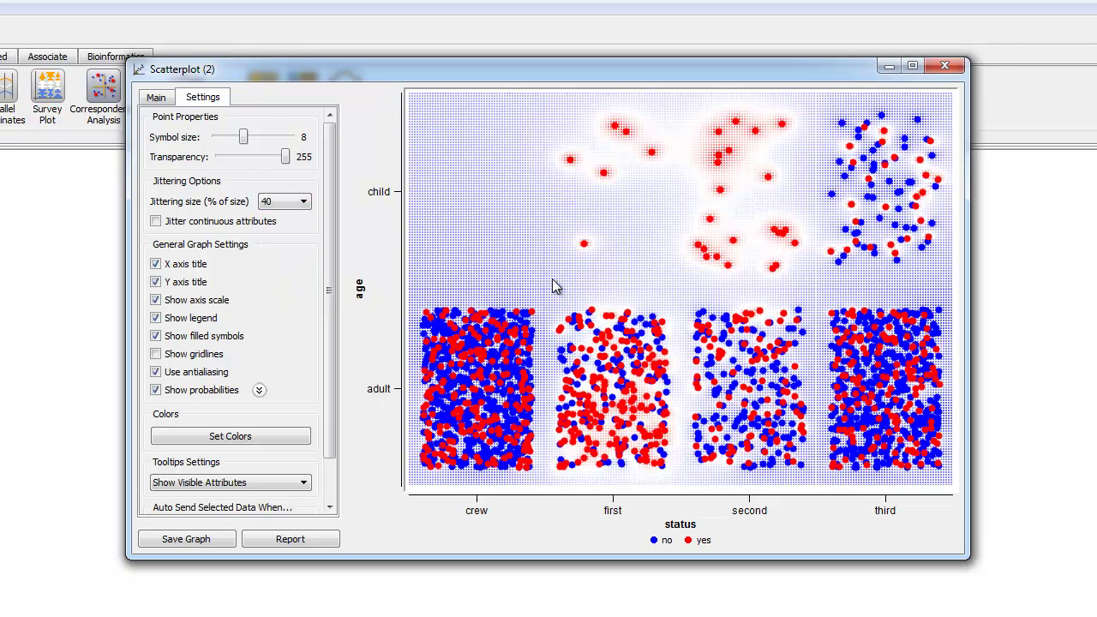